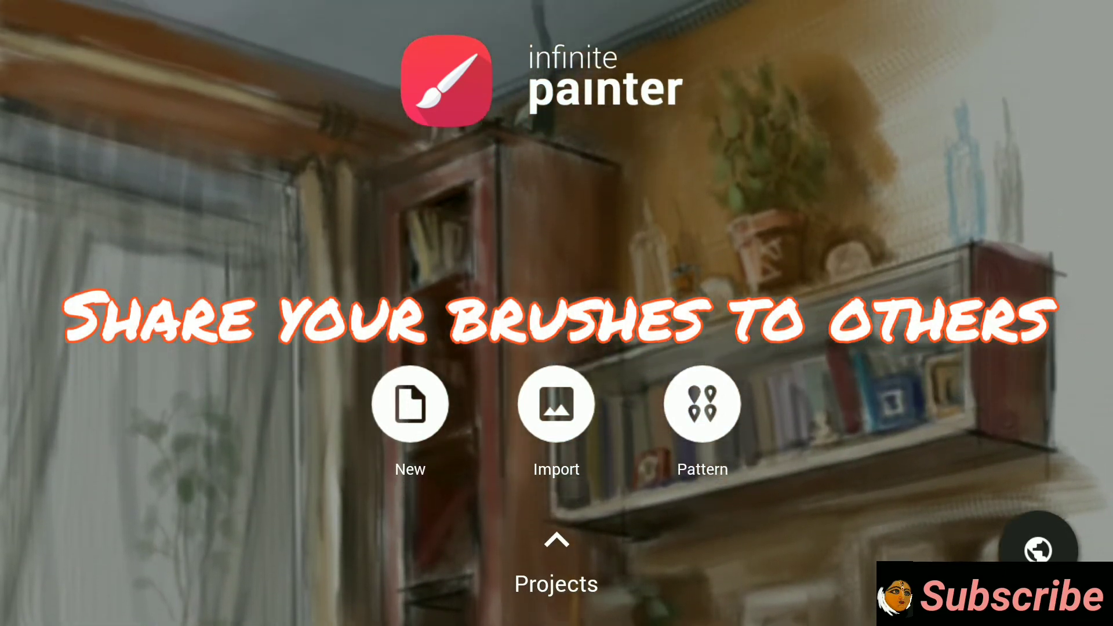
Create a new blank canvas at the default 2560 × 1440 size
click(410, 403)
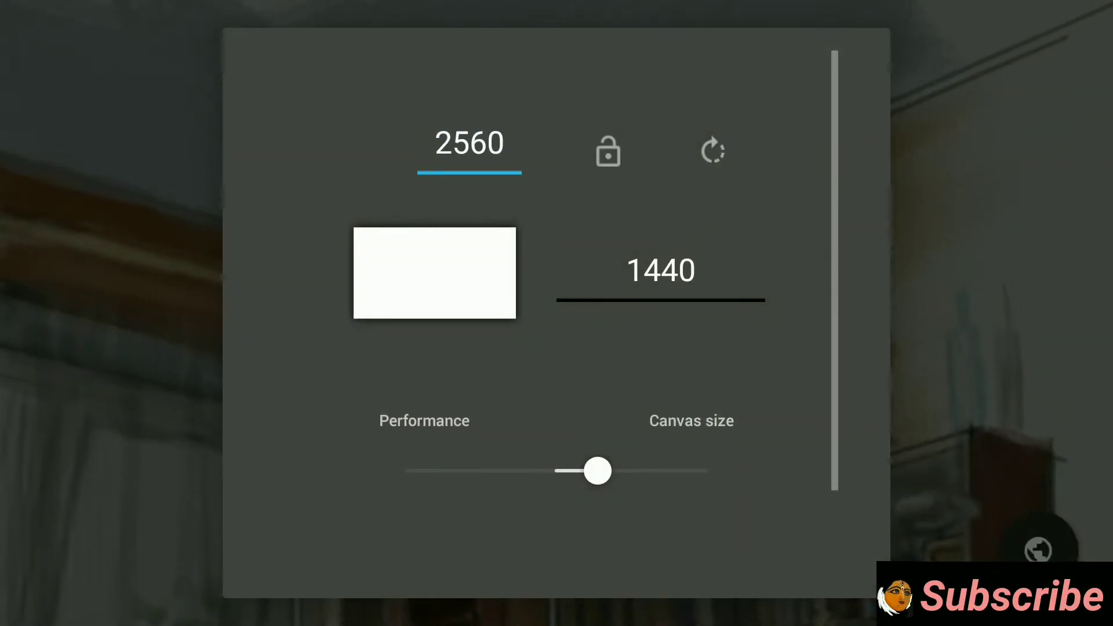
drag(741, 211, 741, 109)
click(695, 490)
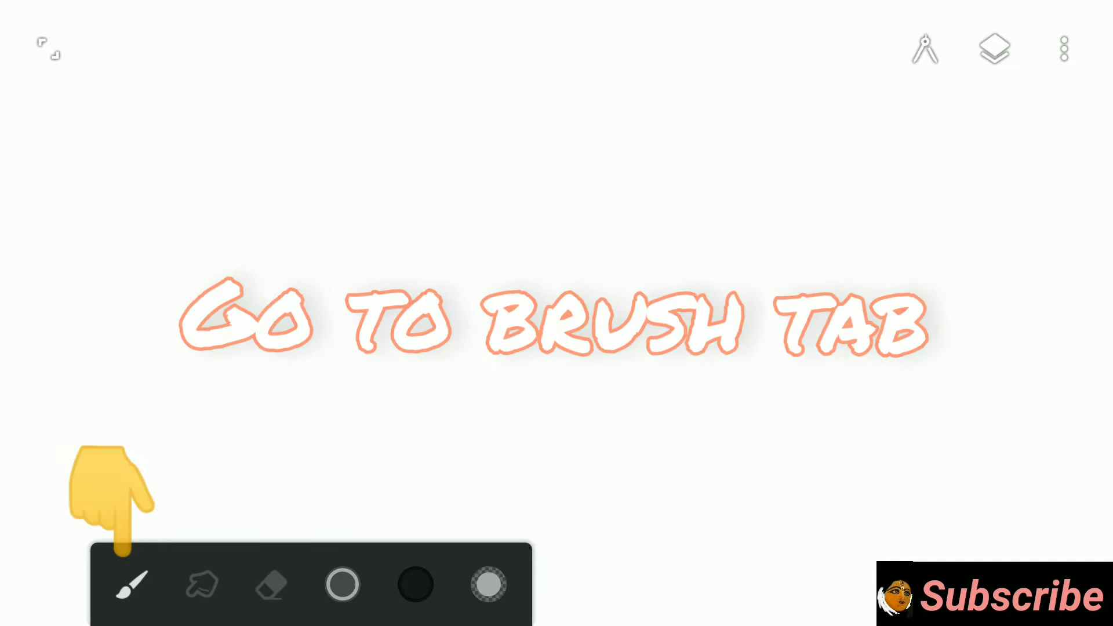
Select Custom brush 1 from the Created brushes in the brush library
click(133, 585)
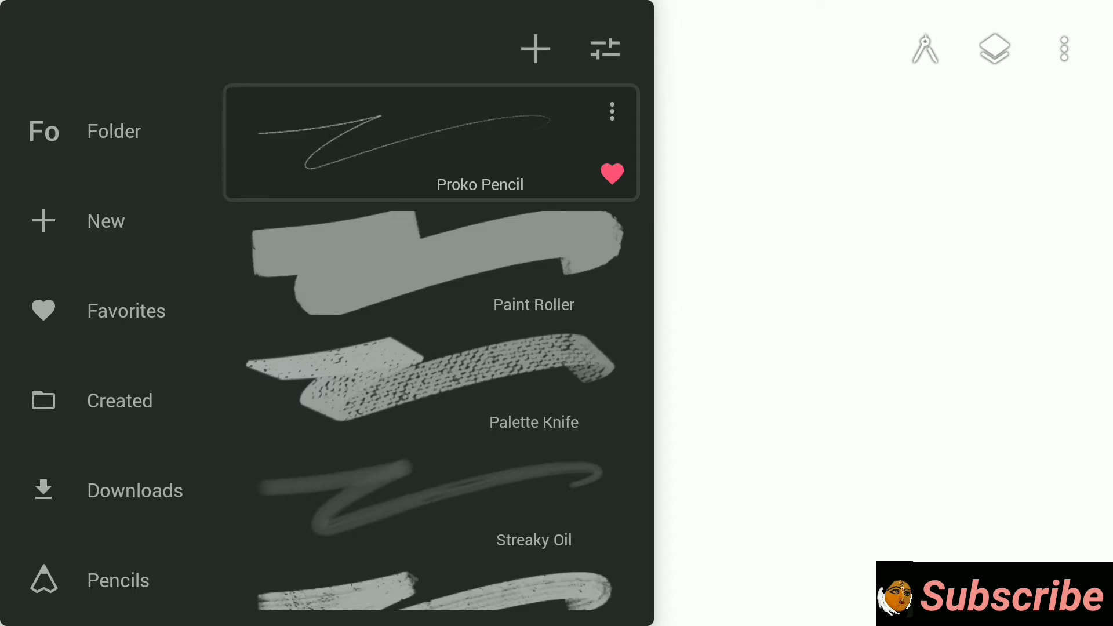
click(149, 447)
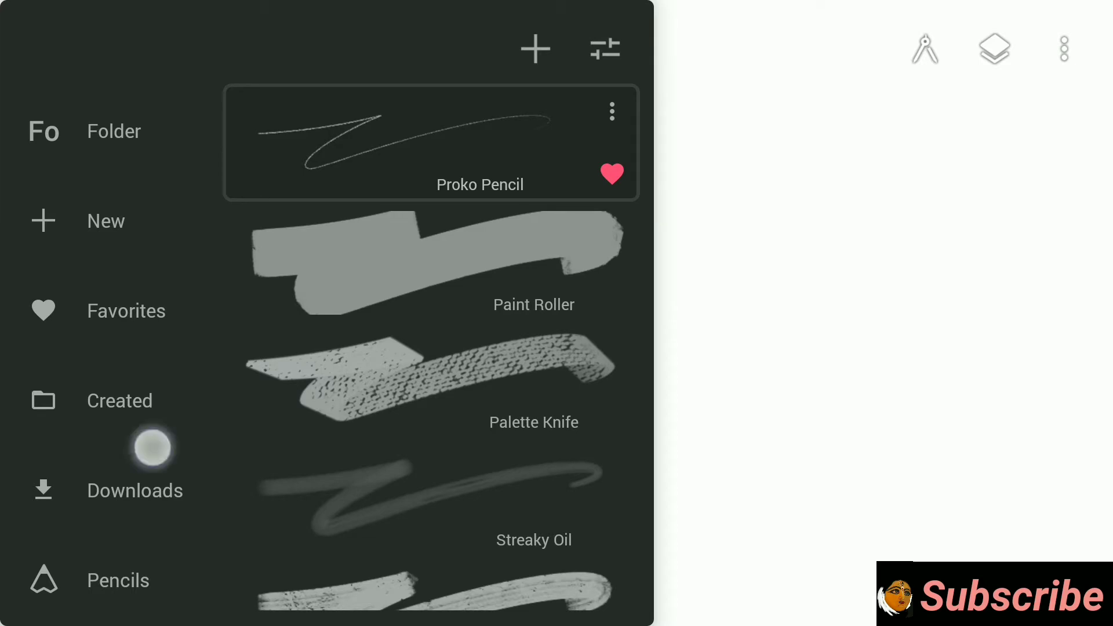
click(145, 421)
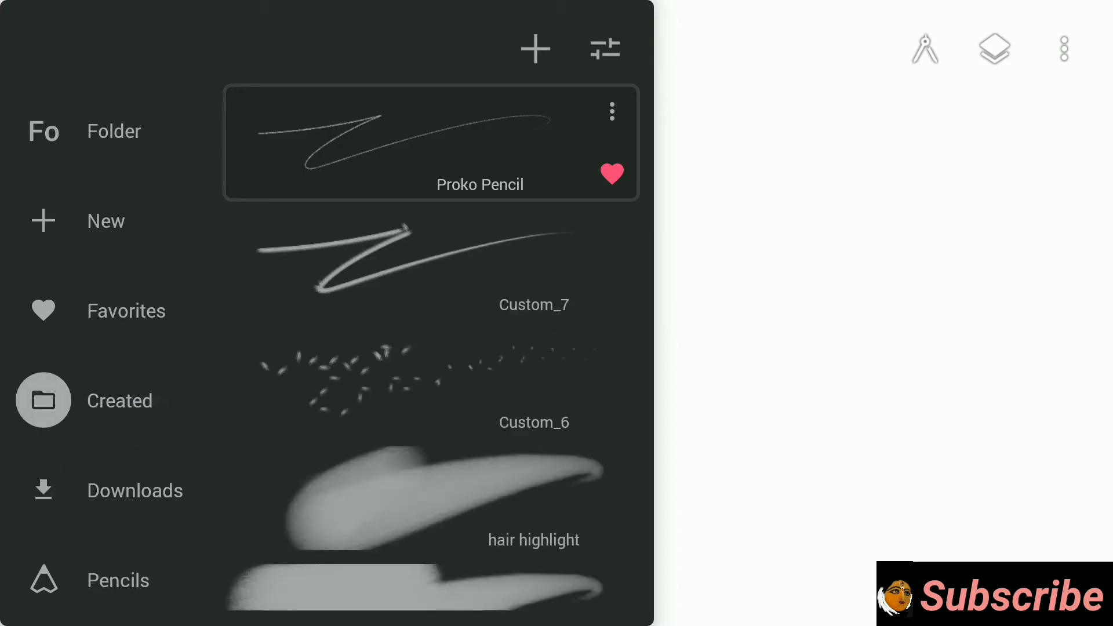
drag(504, 473, 579, 236)
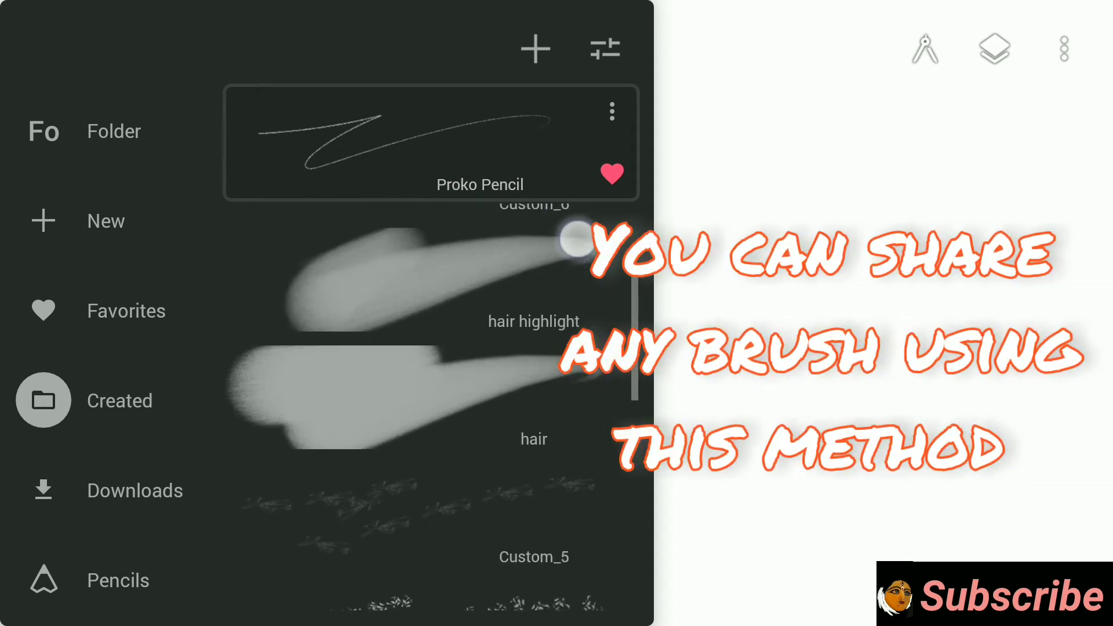
mouse_move(530, 453)
mouse_down()
mouse_move(529, 303)
mouse_move(546, 238)
mouse_up()
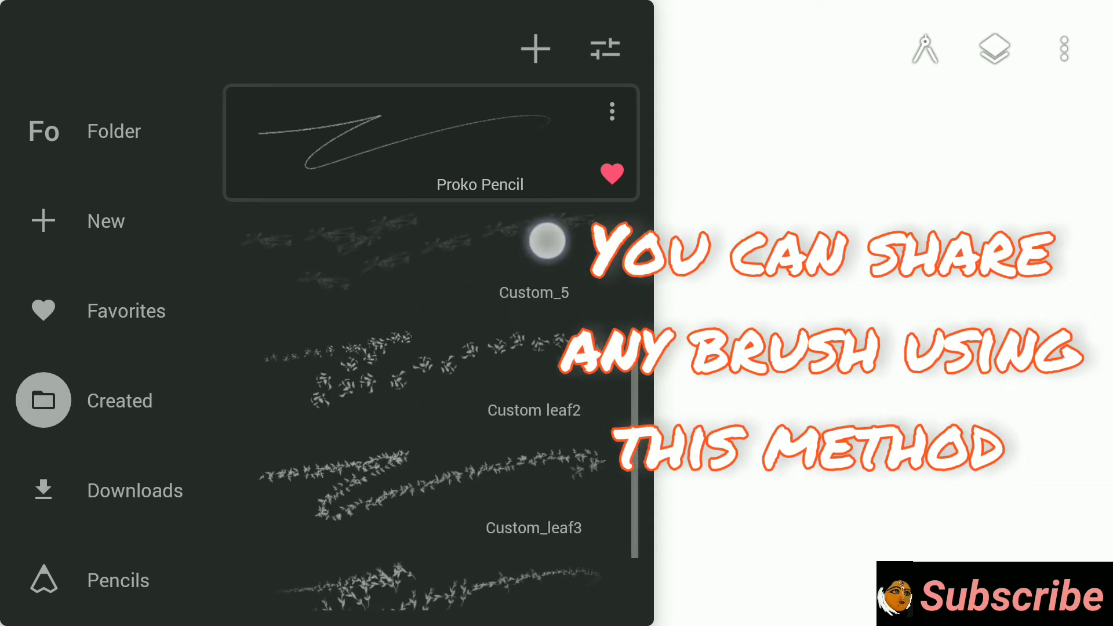
click(491, 547)
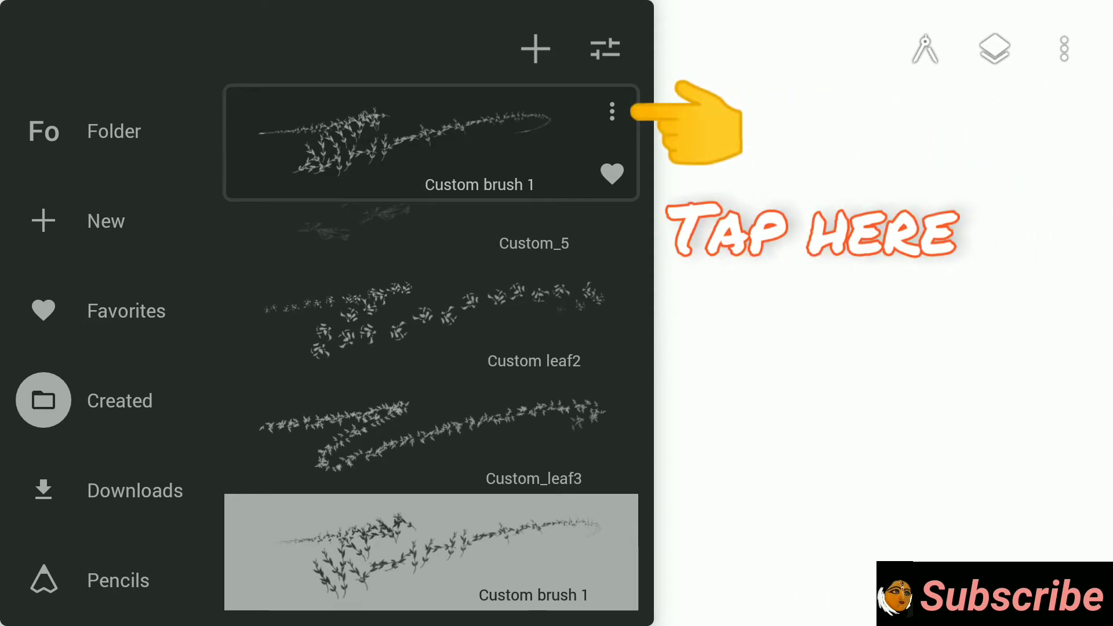
click(612, 110)
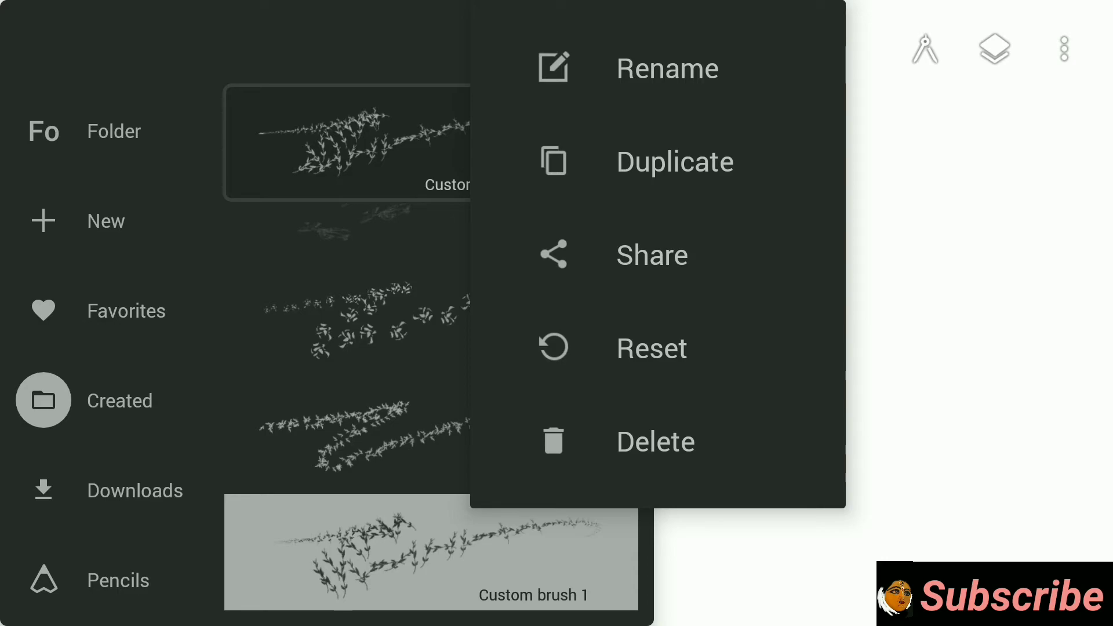
click(653, 255)
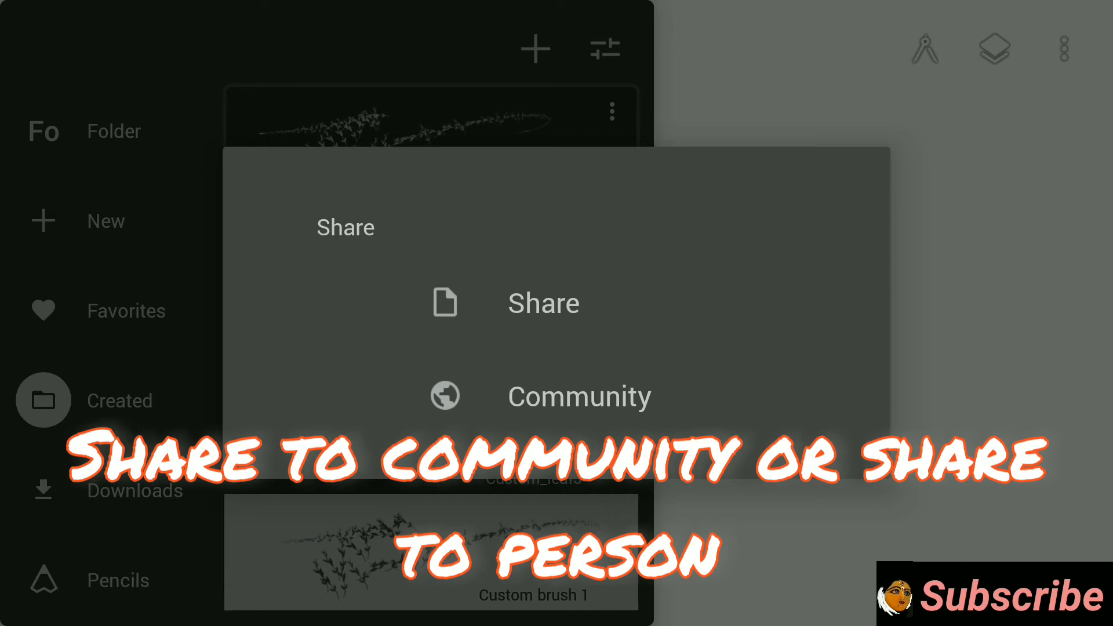
click(552, 307)
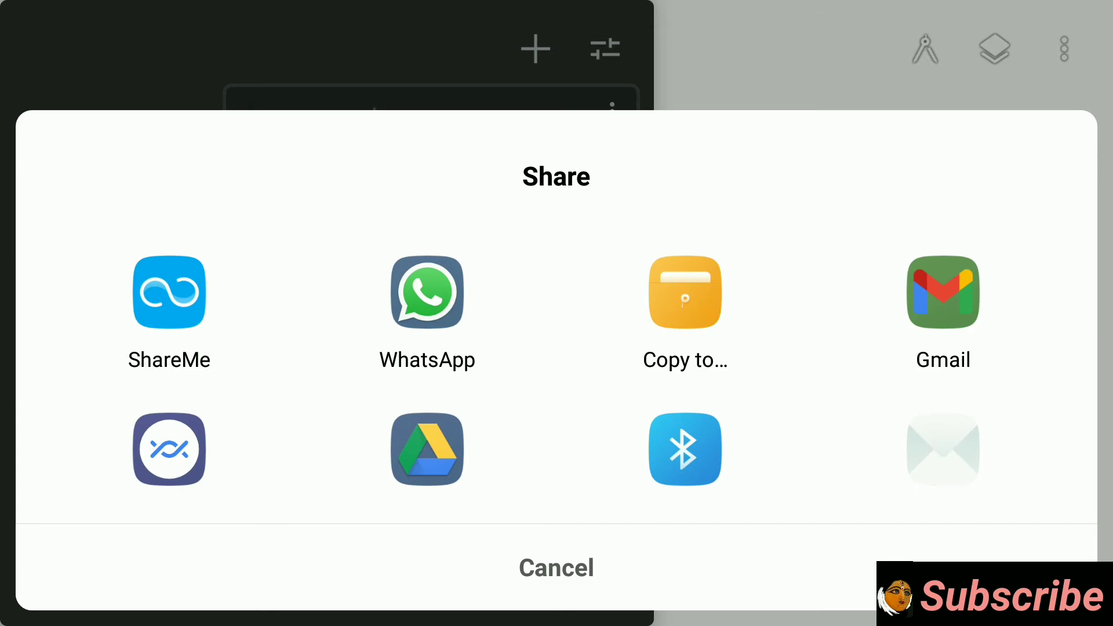
key(Escape)
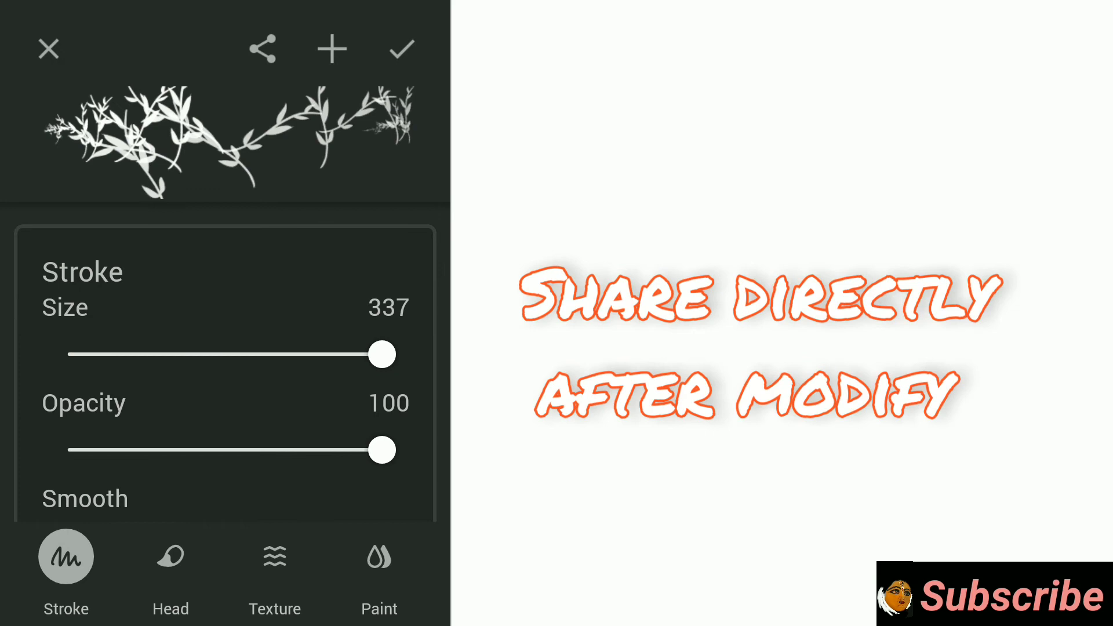
drag(242, 456, 276, 299)
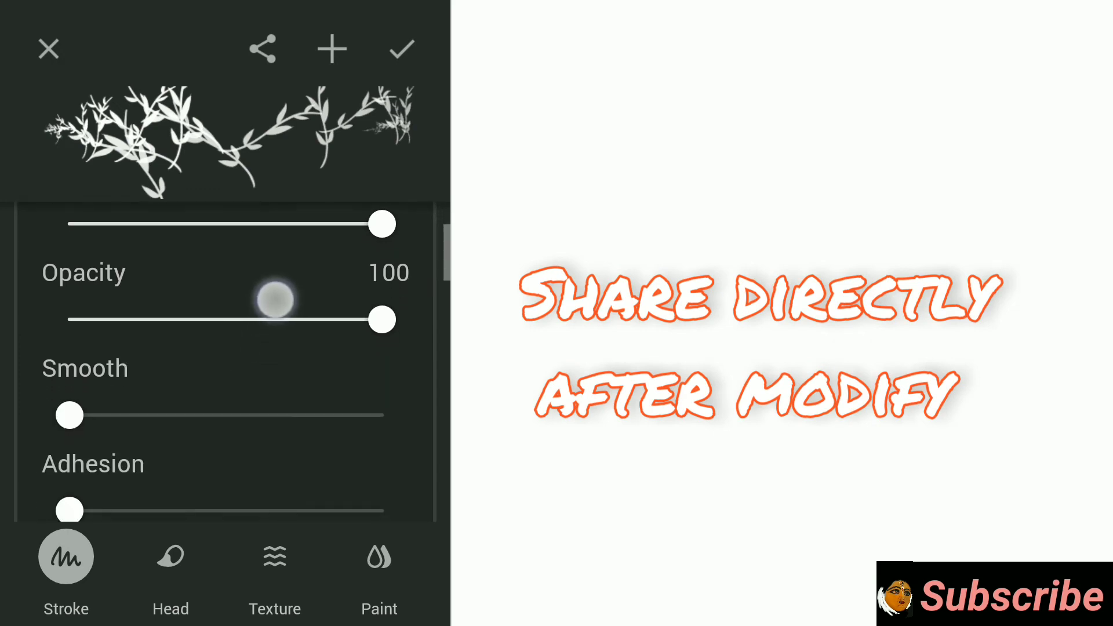
drag(251, 462, 278, 203)
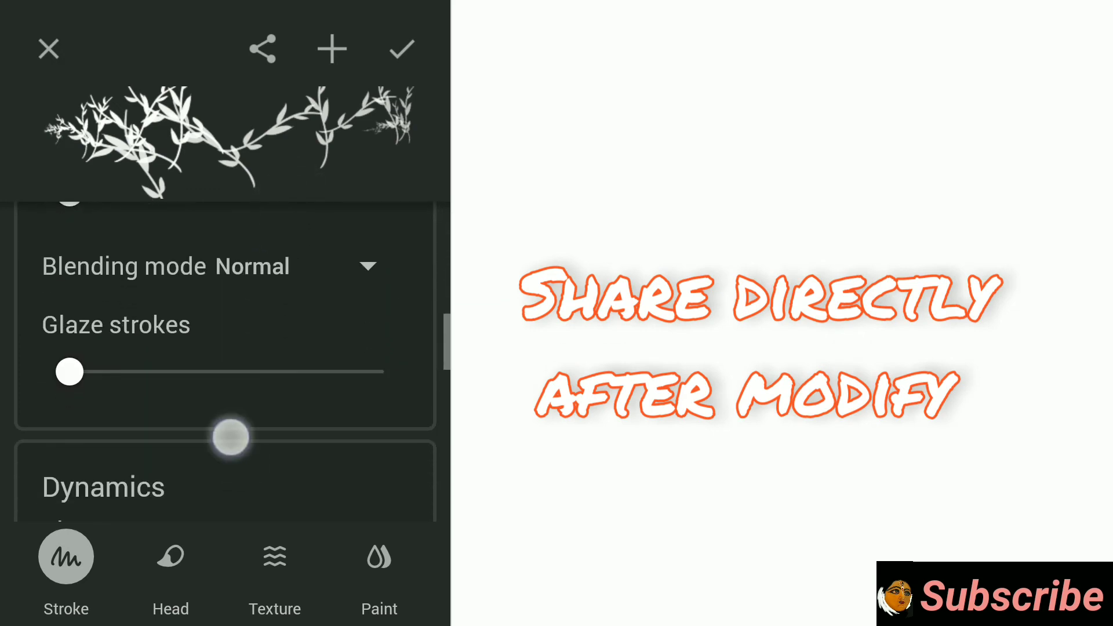
drag(228, 438, 248, 204)
drag(274, 340, 279, 203)
drag(270, 452, 273, 261)
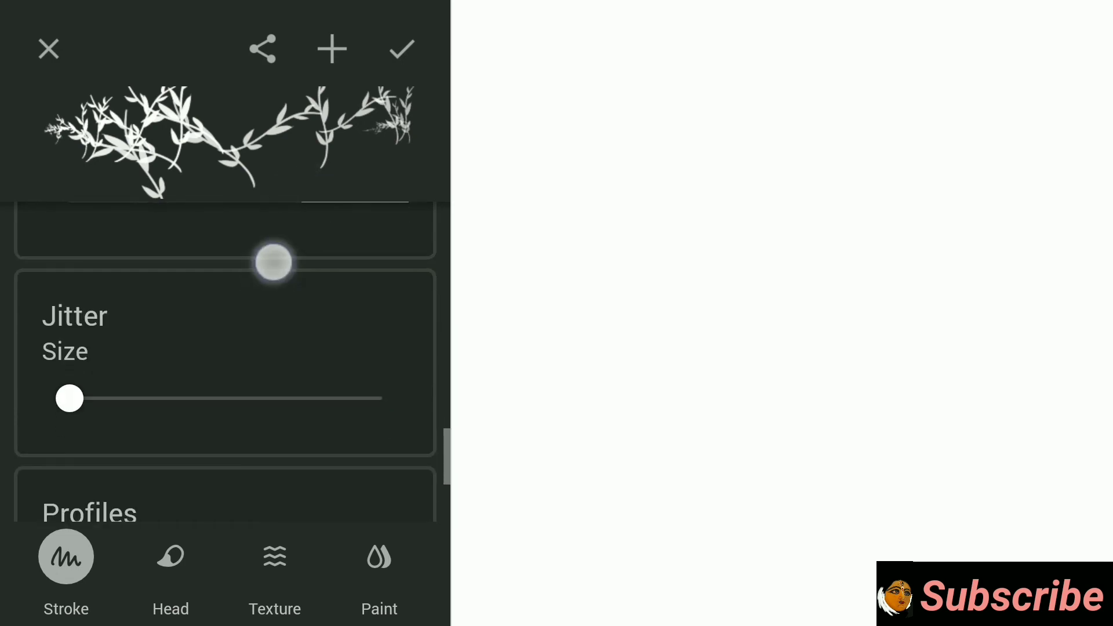
mouse_move(261, 447)
mouse_down()
mouse_move(265, 349)
mouse_move(296, 476)
mouse_up()
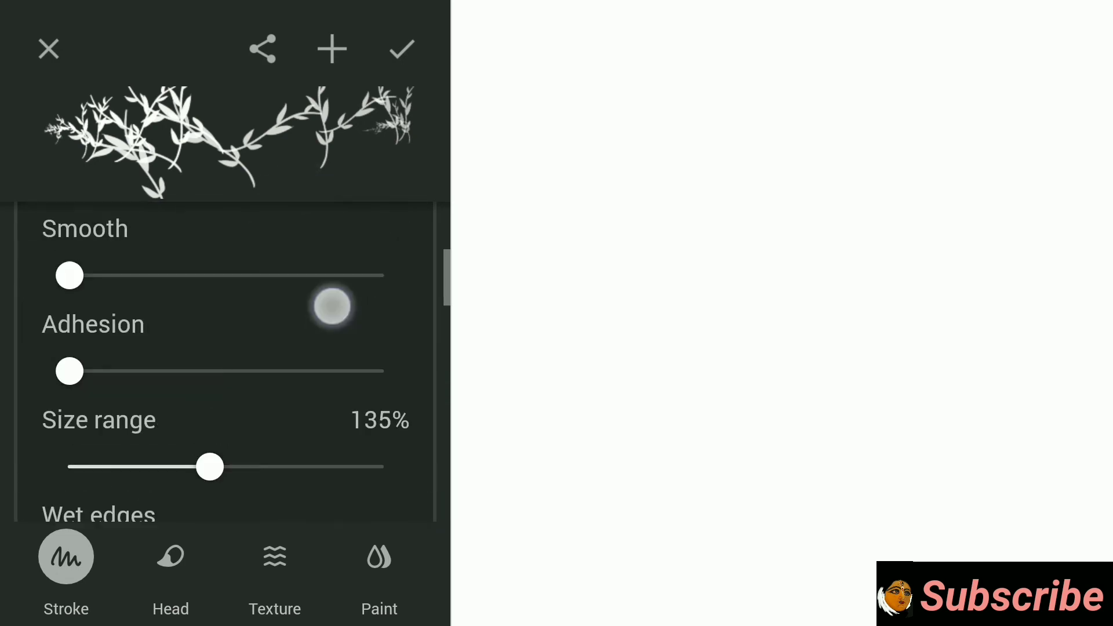
Scroll Custom brush 1's Stroke settings, then open and dismiss the Share options
drag(331, 304, 326, 479)
drag(313, 273, 293, 421)
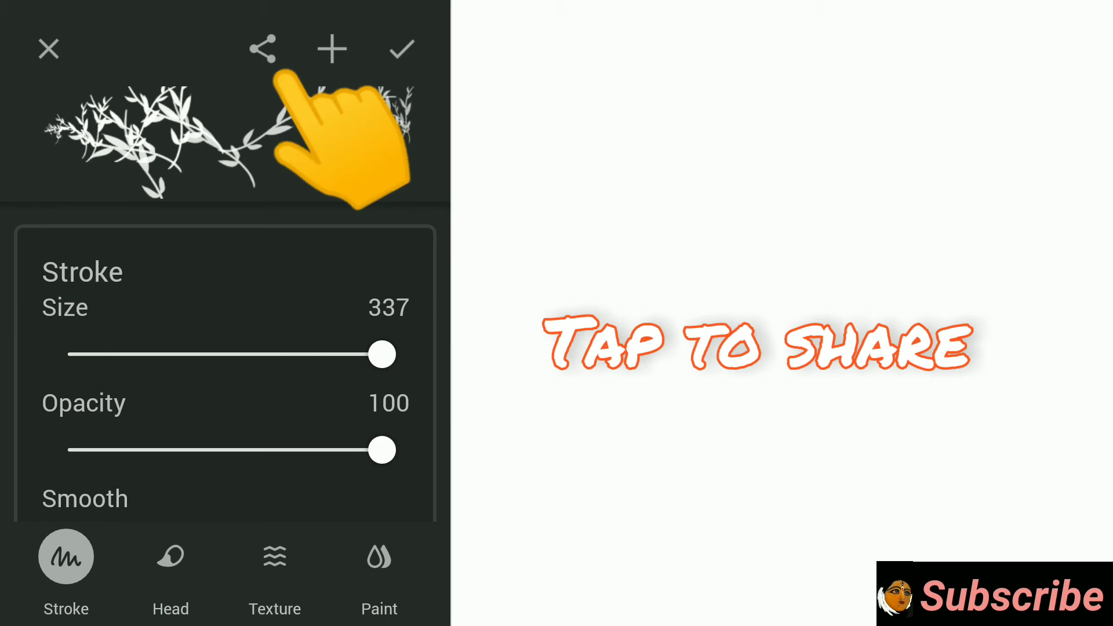
click(262, 48)
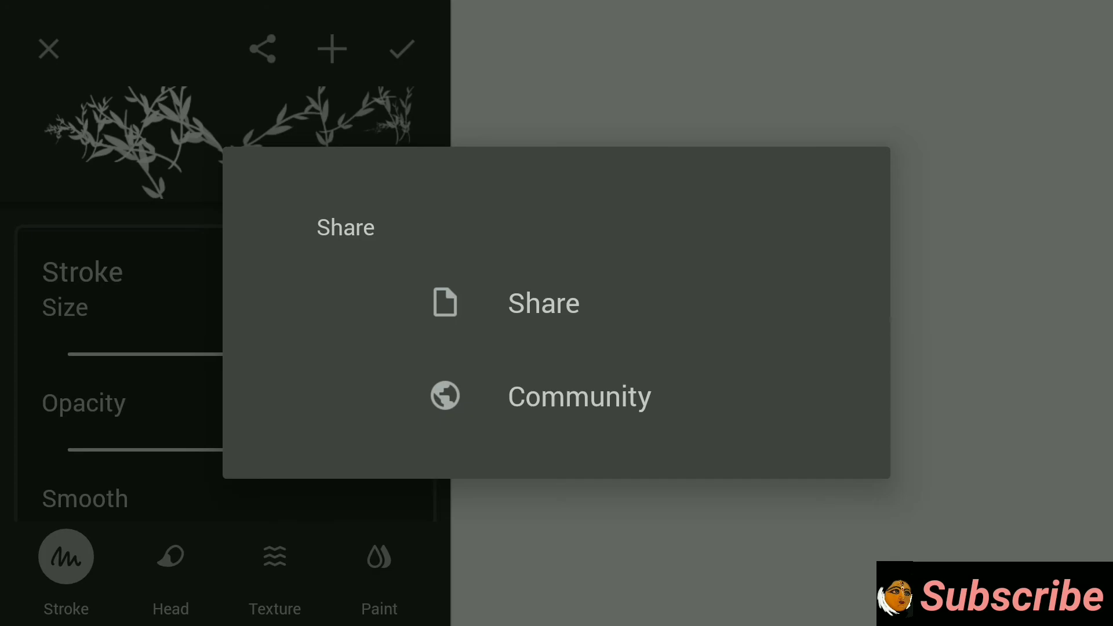
click(1020, 211)
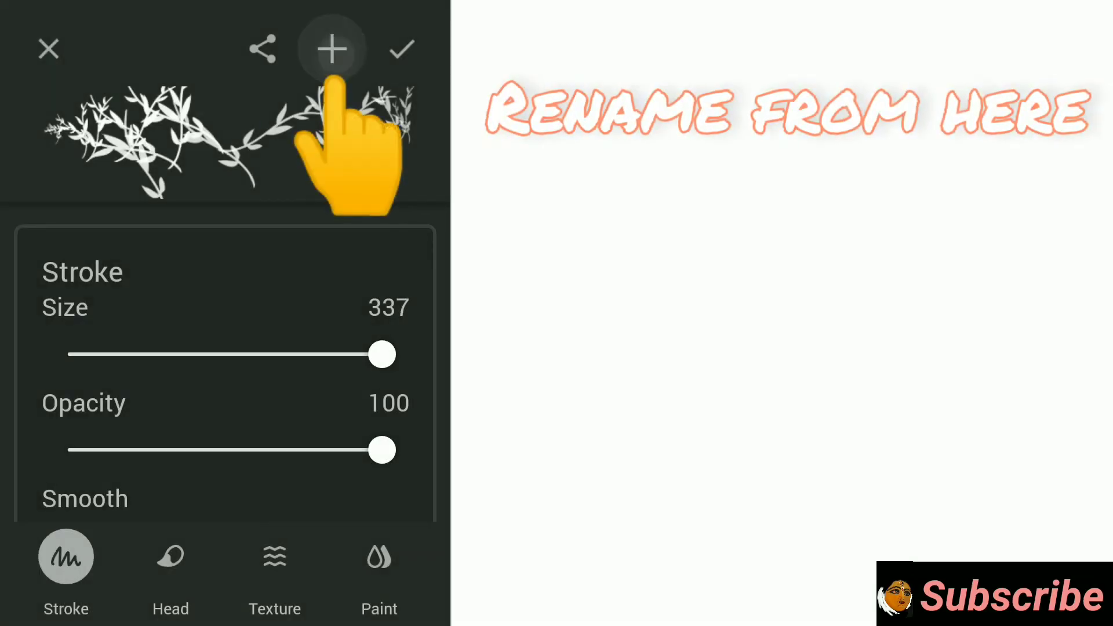
click(332, 49)
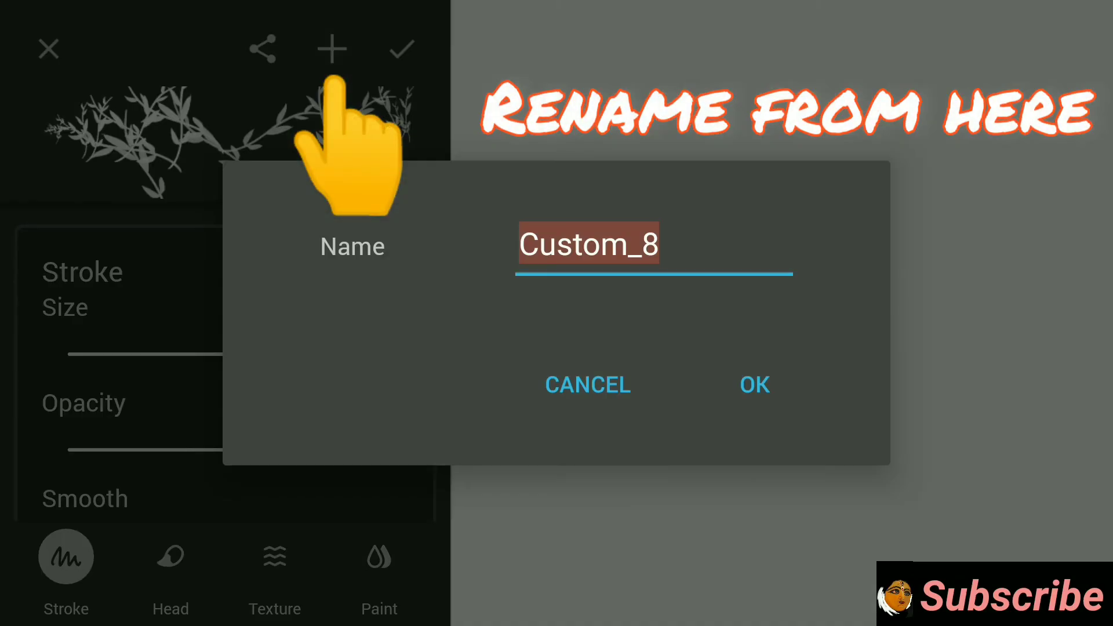
click(584, 385)
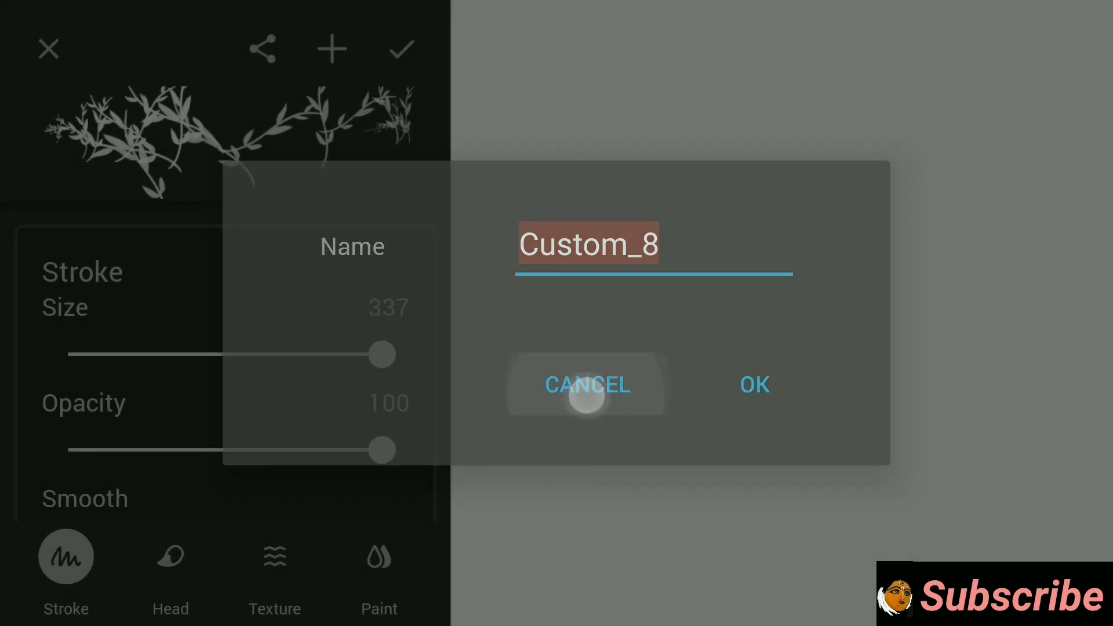